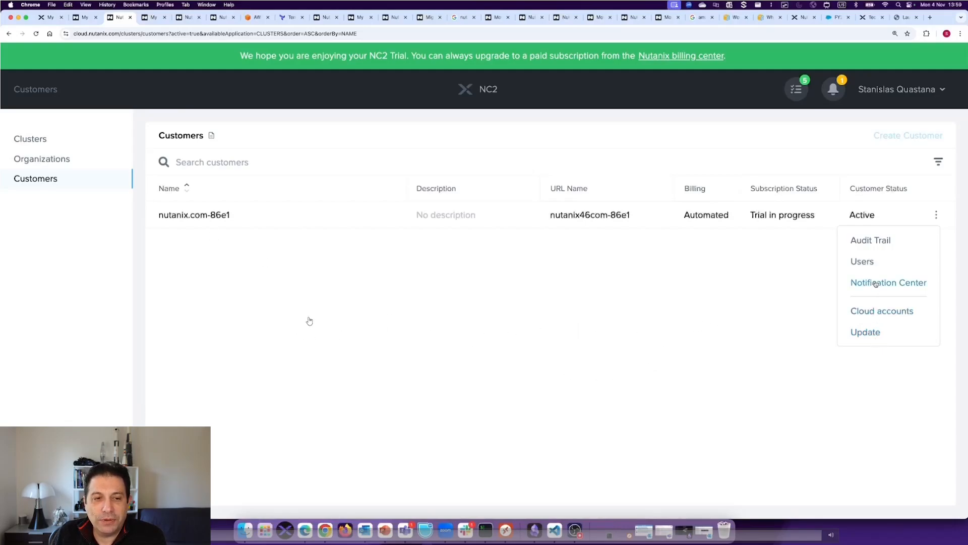
- Open the user settings of customer nutanix.com-86e1, enable SAML2 authentication and save the change
click(867, 261)
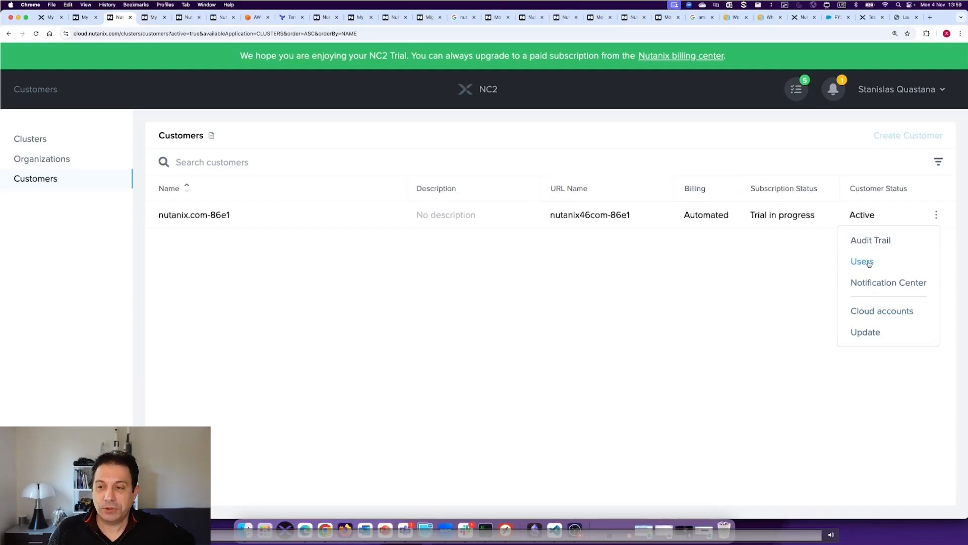
click(869, 264)
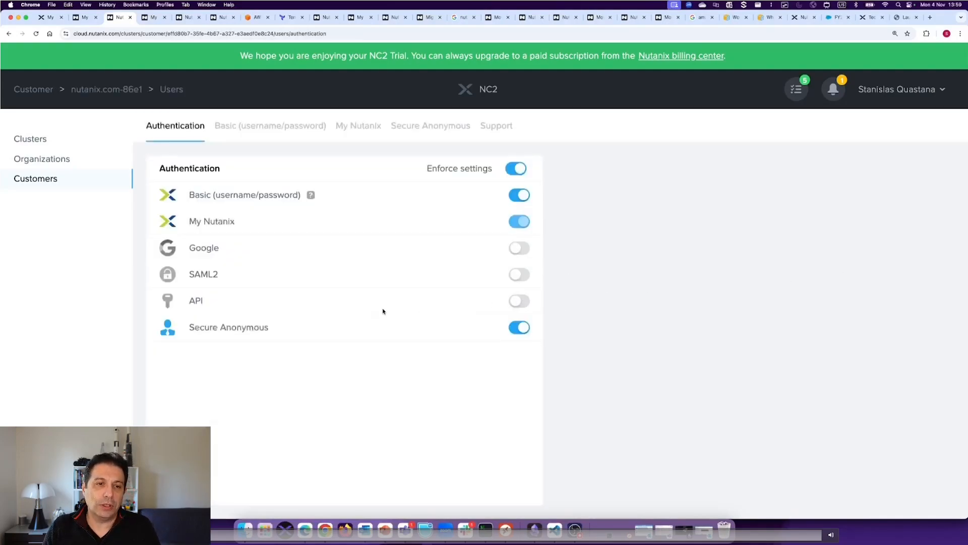
mouse_move(310, 196)
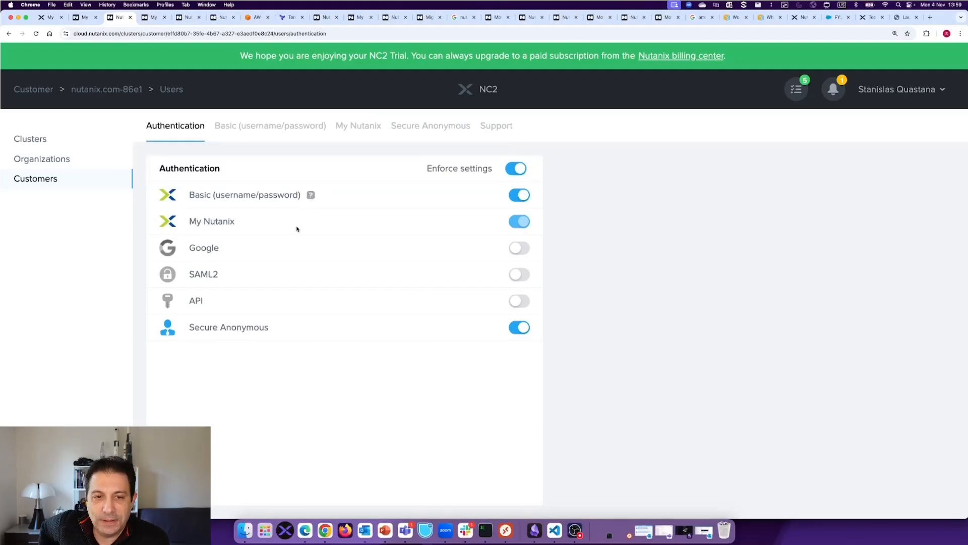
click(525, 276)
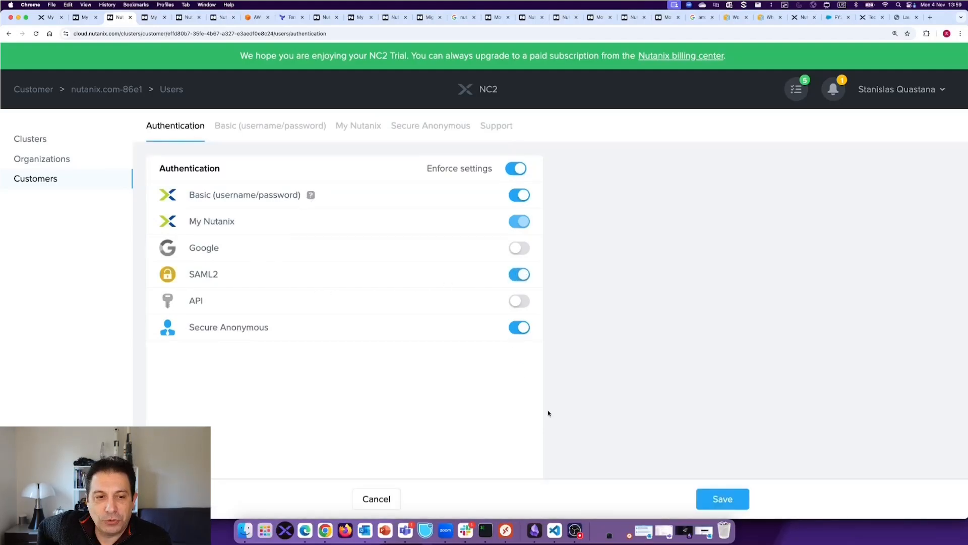
click(715, 502)
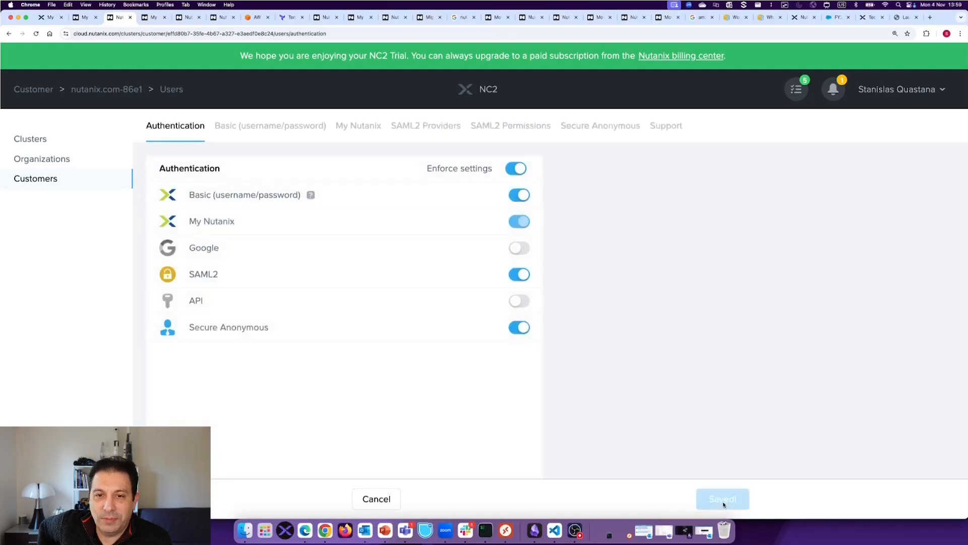
- Review the basic users, My Nutanix access and SAML2 providers, viewing the new SAML2 provider form without adding one
click(281, 132)
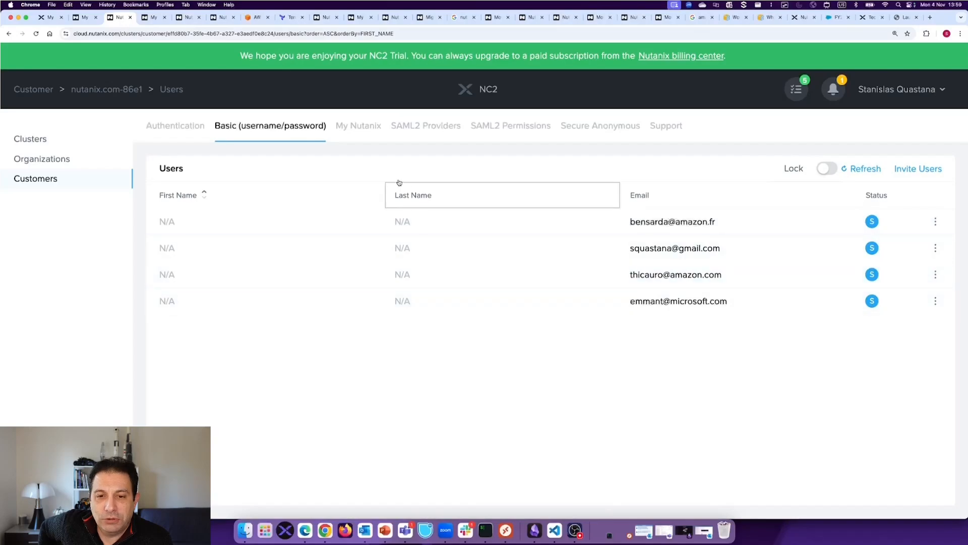
click(360, 132)
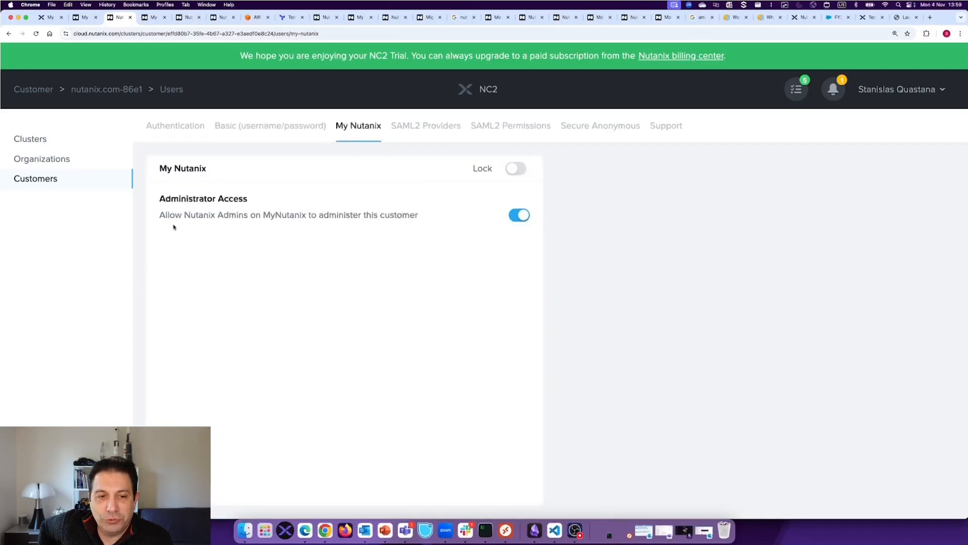
click(443, 131)
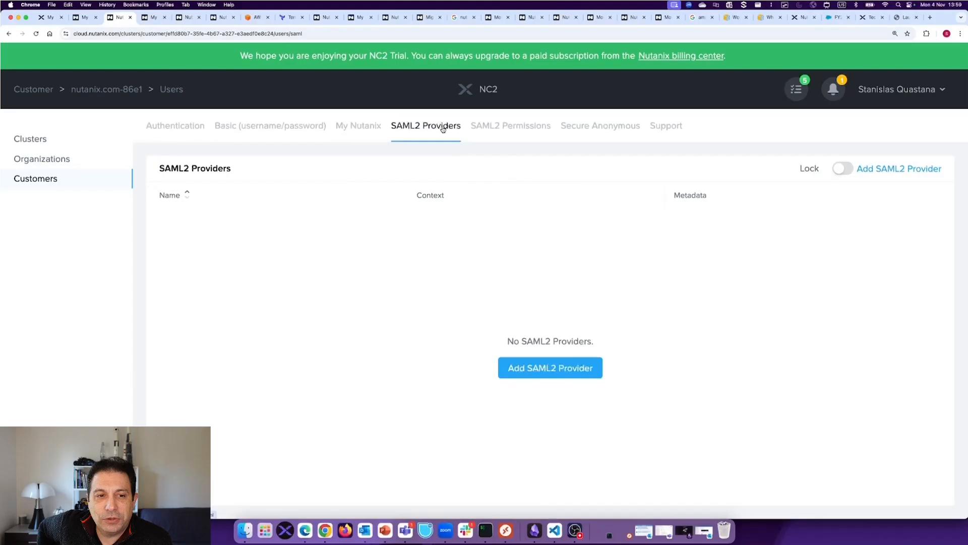
click(555, 371)
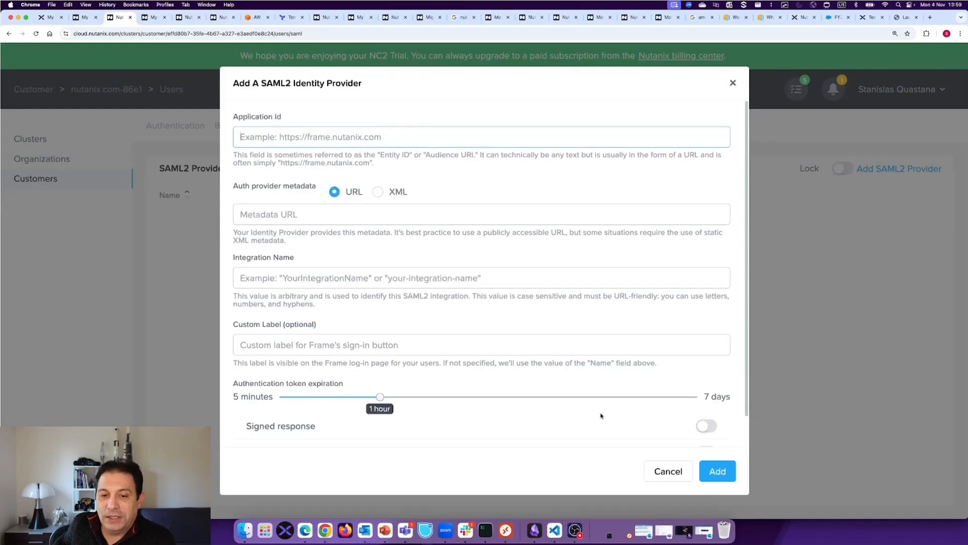
click(666, 471)
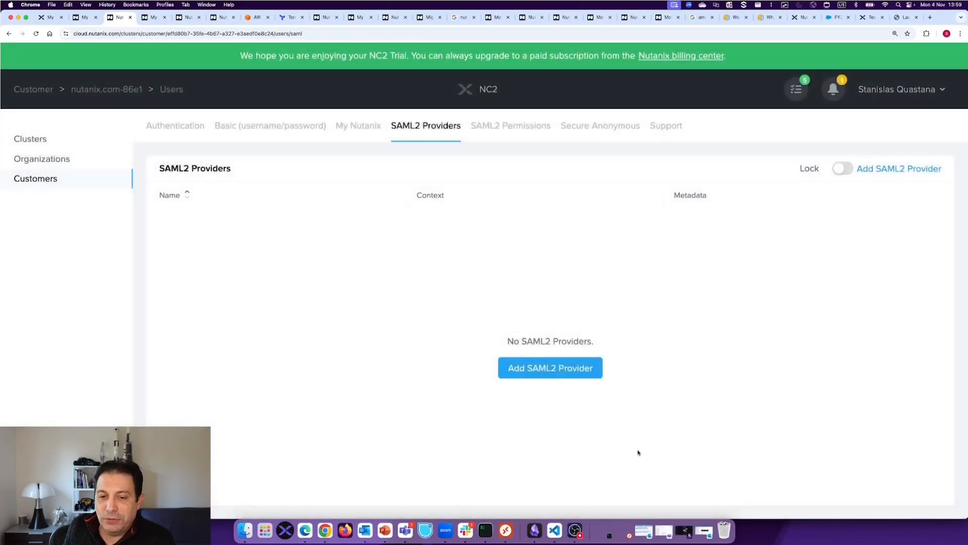
- Examine the Secure Anonymous providers and the Support access options, viewing the authorized personnel entry without adding anyone
click(582, 134)
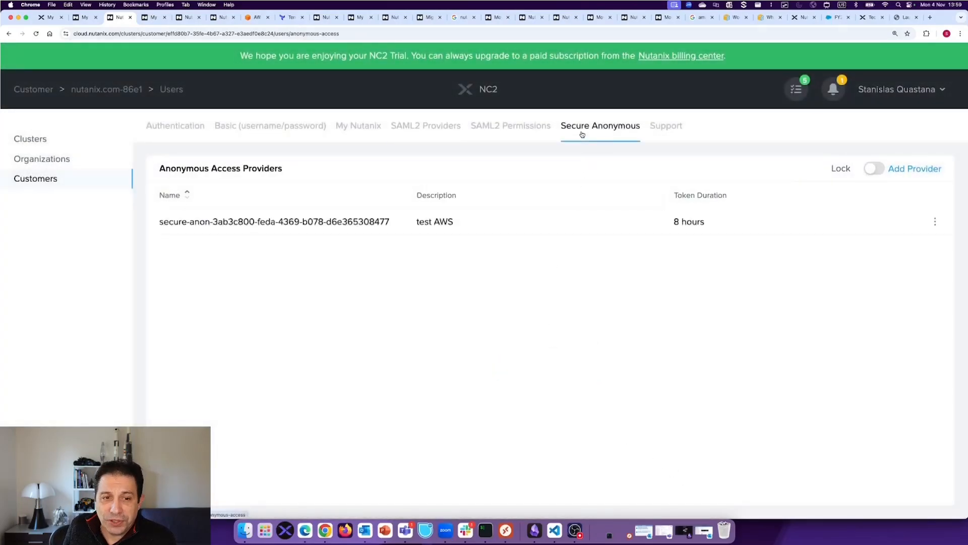
click(666, 127)
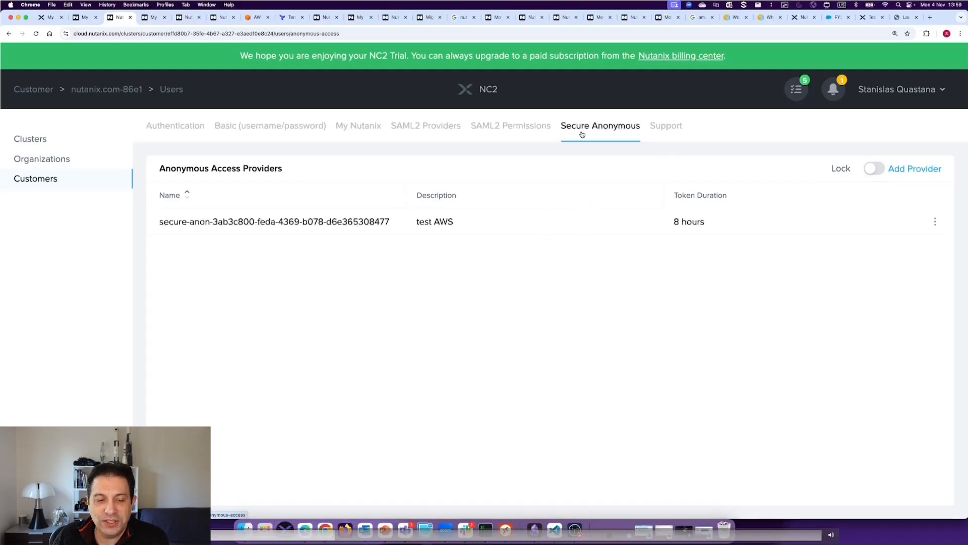
click(664, 126)
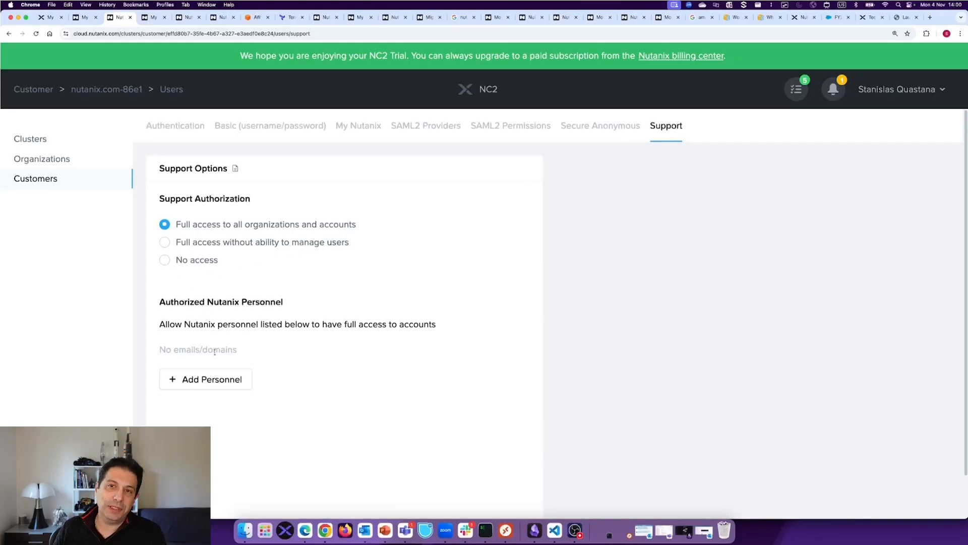
click(231, 378)
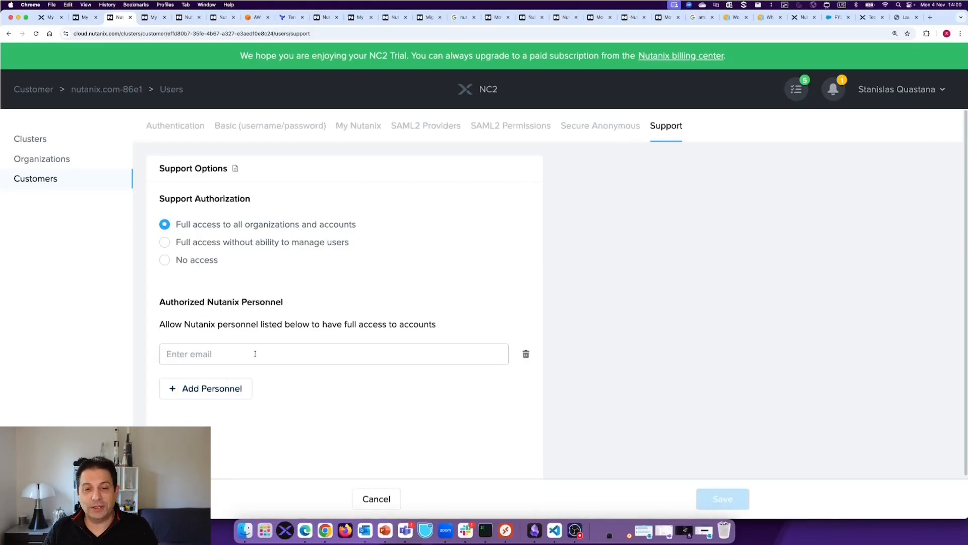
click(378, 499)
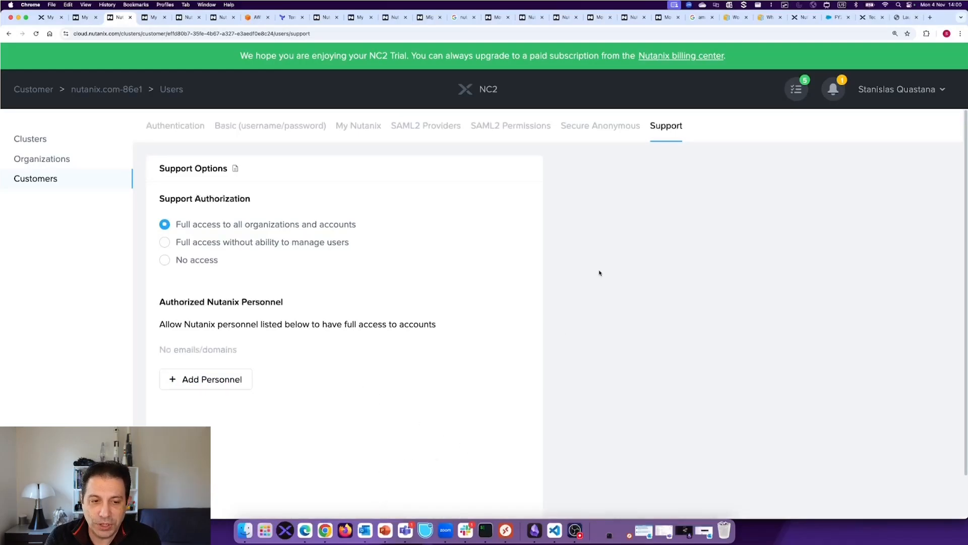
- Go to the organizations list and view the form for creating an organization, without creating one
click(29, 178)
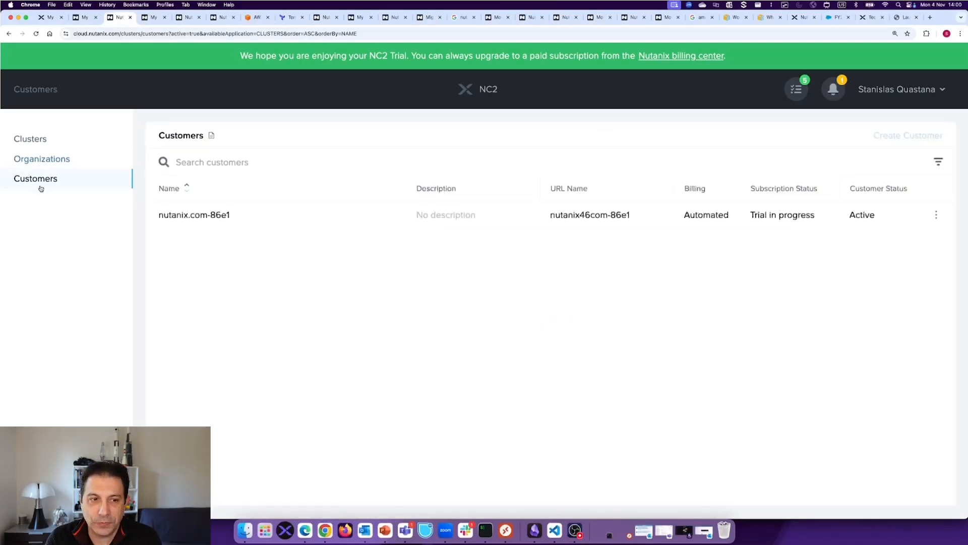
click(42, 160)
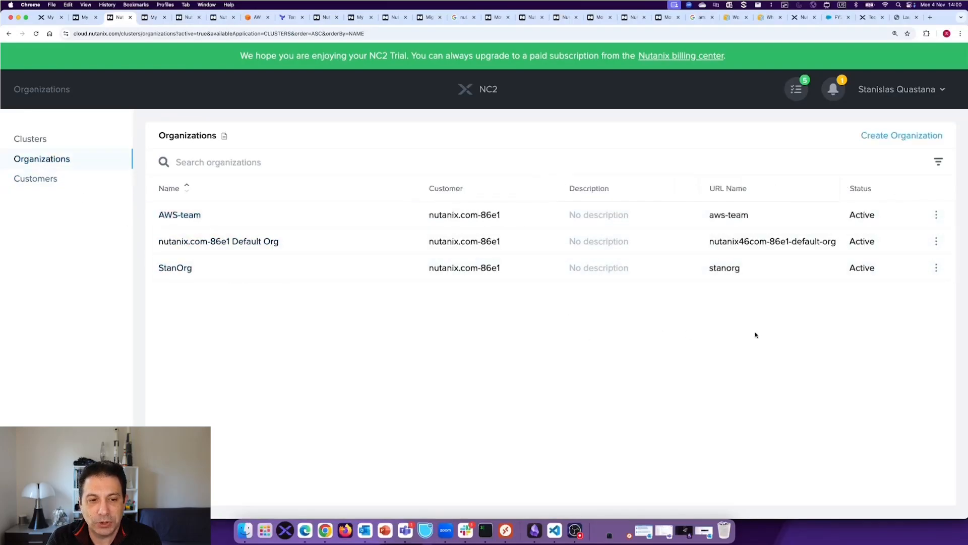
click(905, 137)
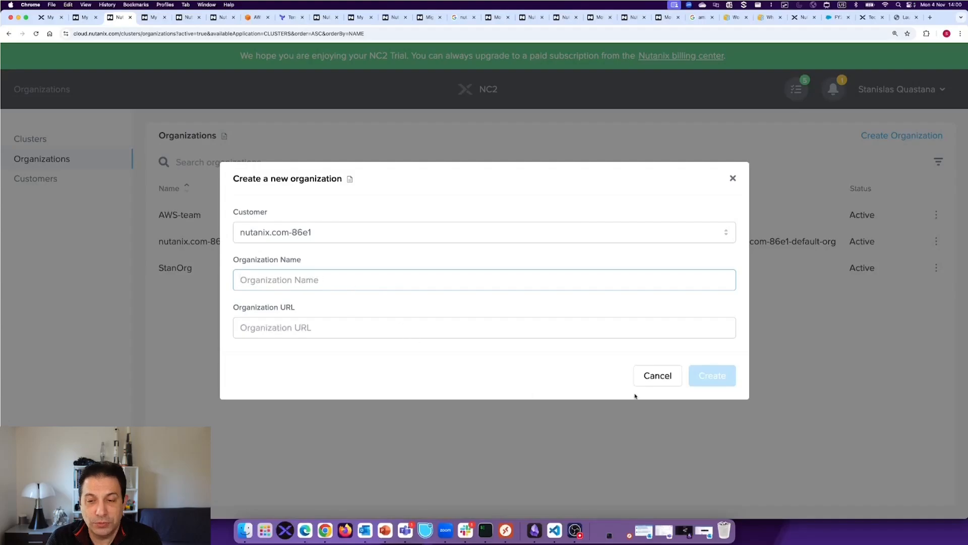
click(656, 375)
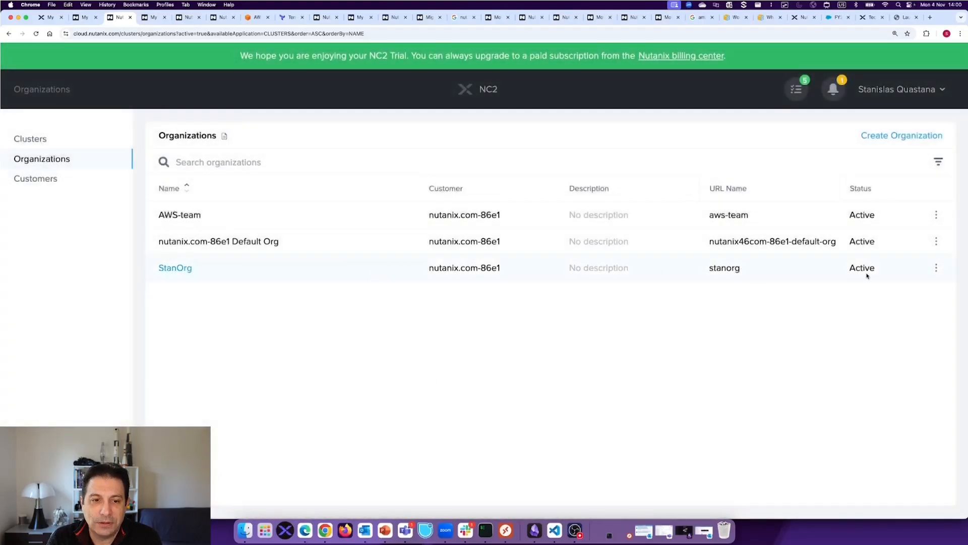
- Open the cloud accounts of the StanOrg organization and start adding a cloud account
click(935, 268)
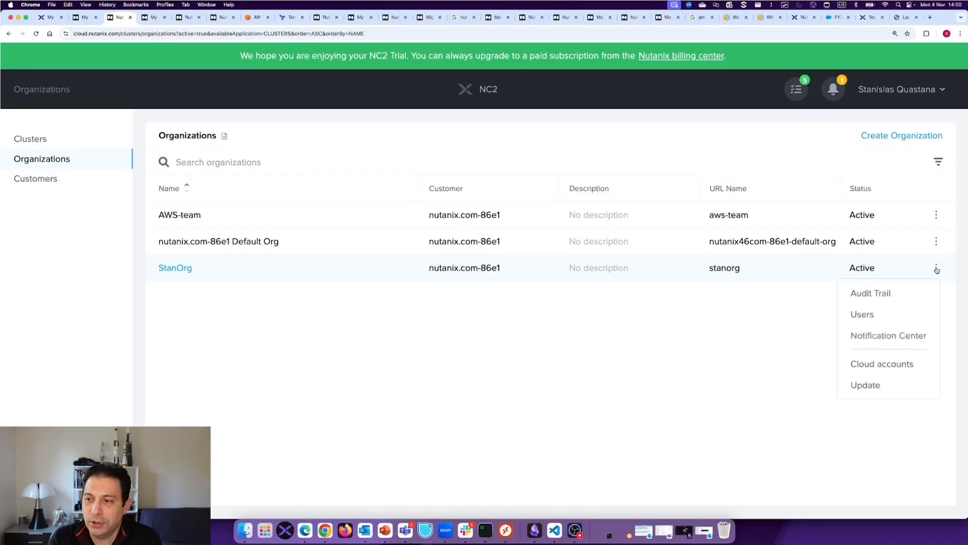
click(910, 365)
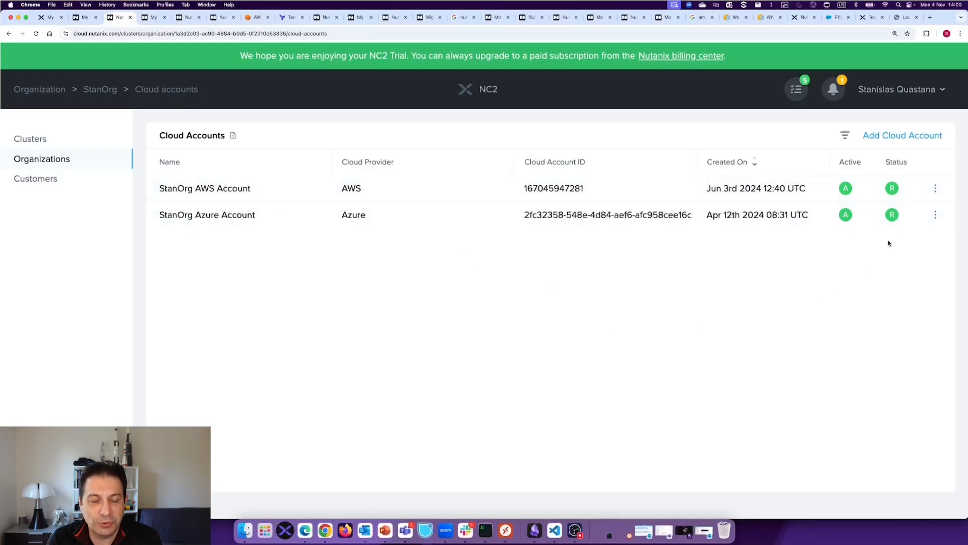
click(902, 135)
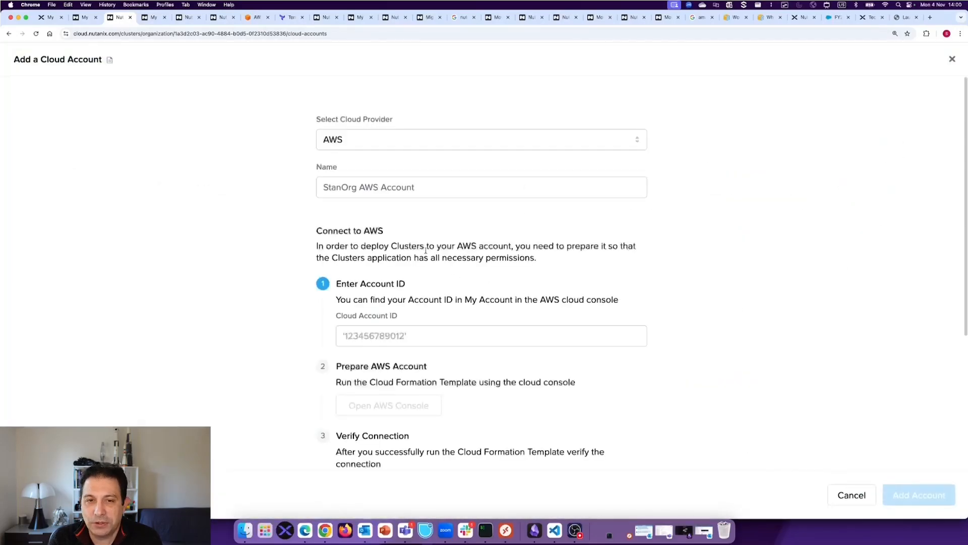
- Name the AWS cloud account "StanOrg AWS Account test" and go to its Cloud Account ID entry
click(418, 187)
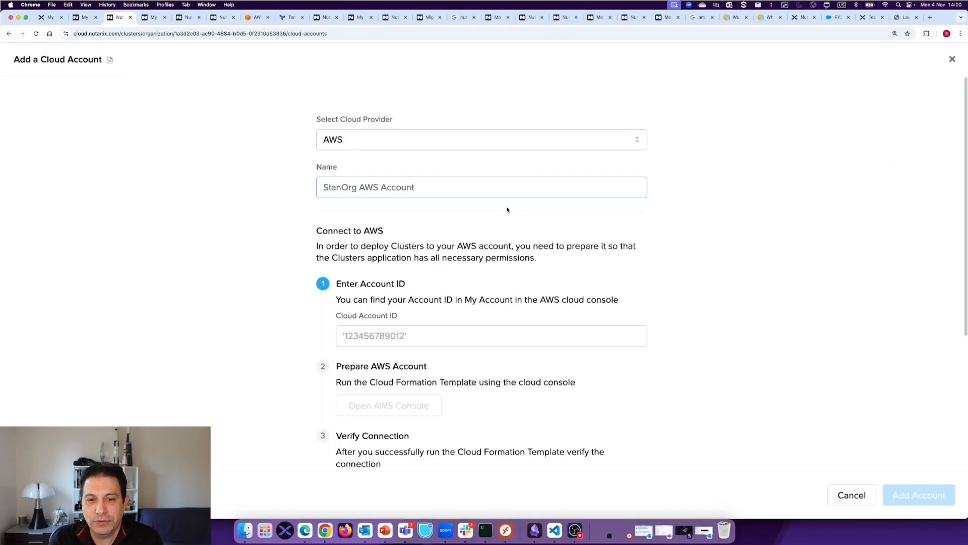
text(test)
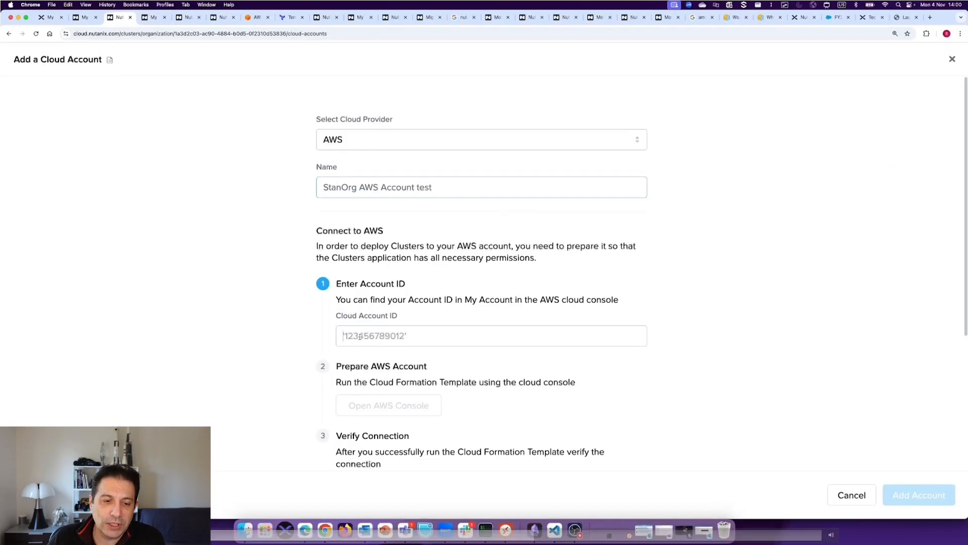
click(434, 339)
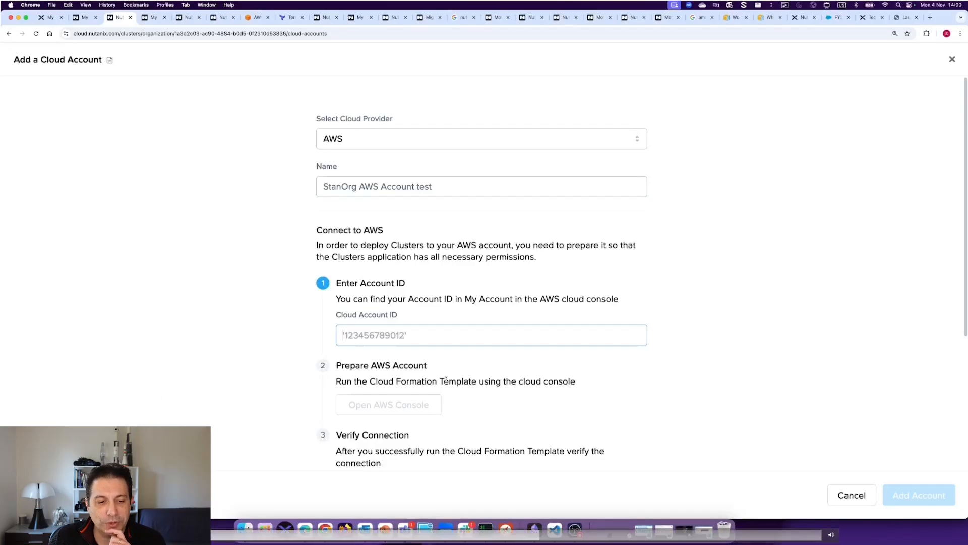
- Set the AWS account's data centers to Specify regions and review the region list and authorization terms
scroll(446, 381, down, 5)
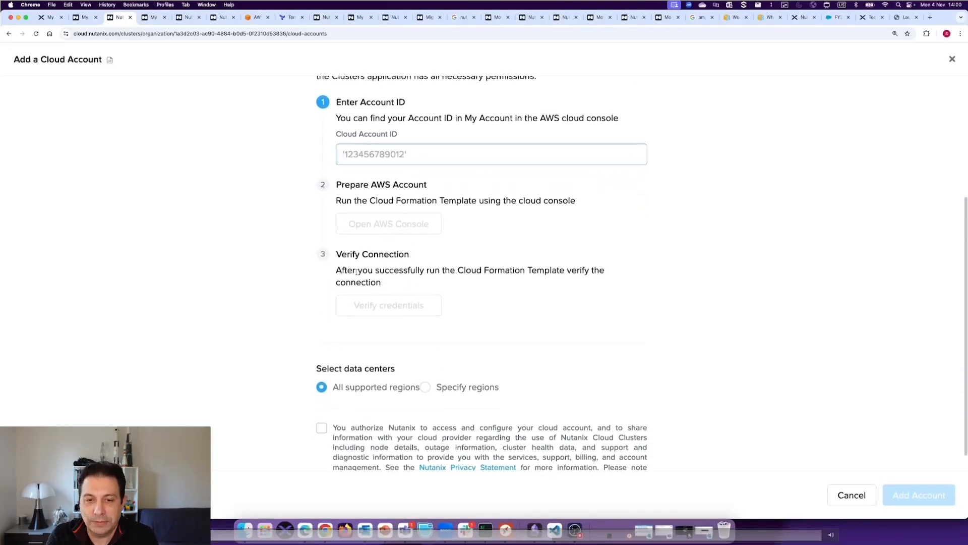
click(425, 387)
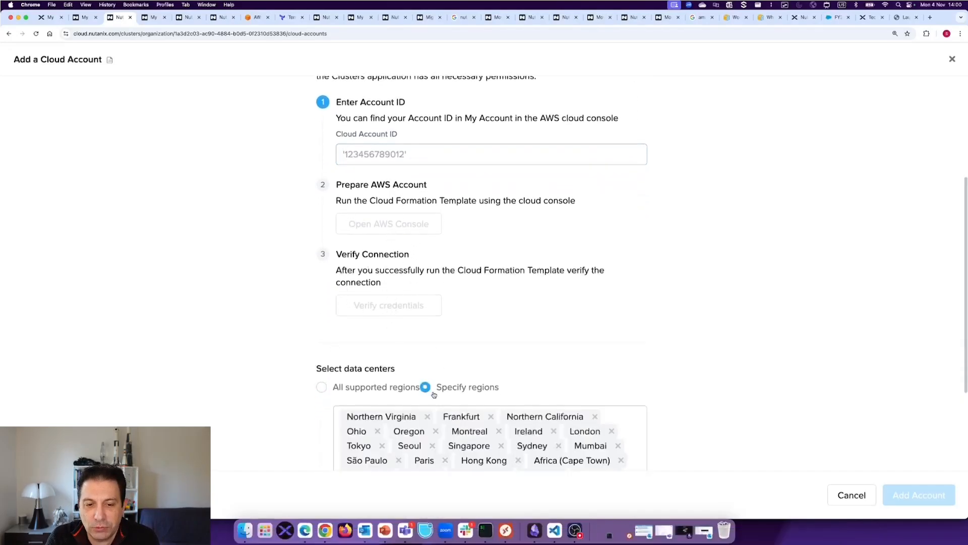
scroll(454, 408, down, 1)
scroll(471, 419, down, 4)
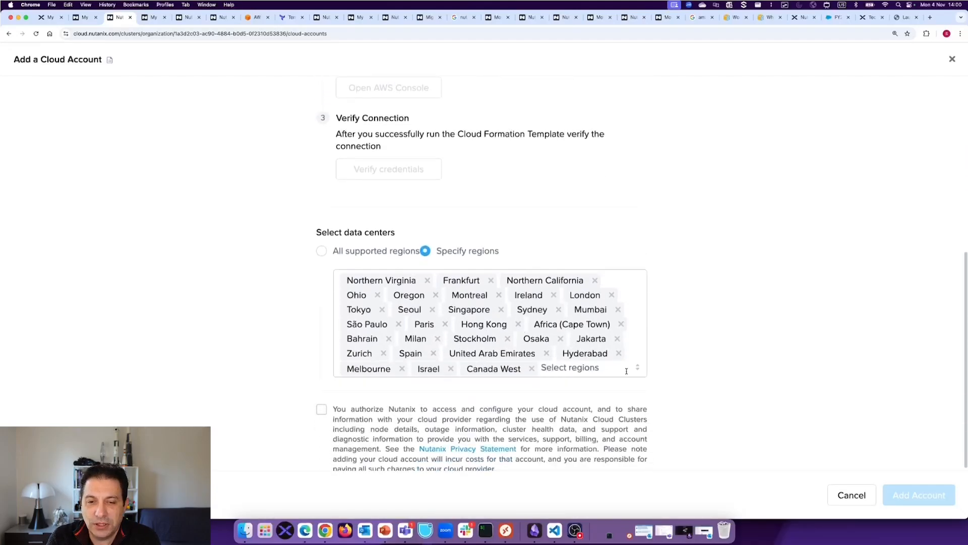
scroll(750, 385, up, 7)
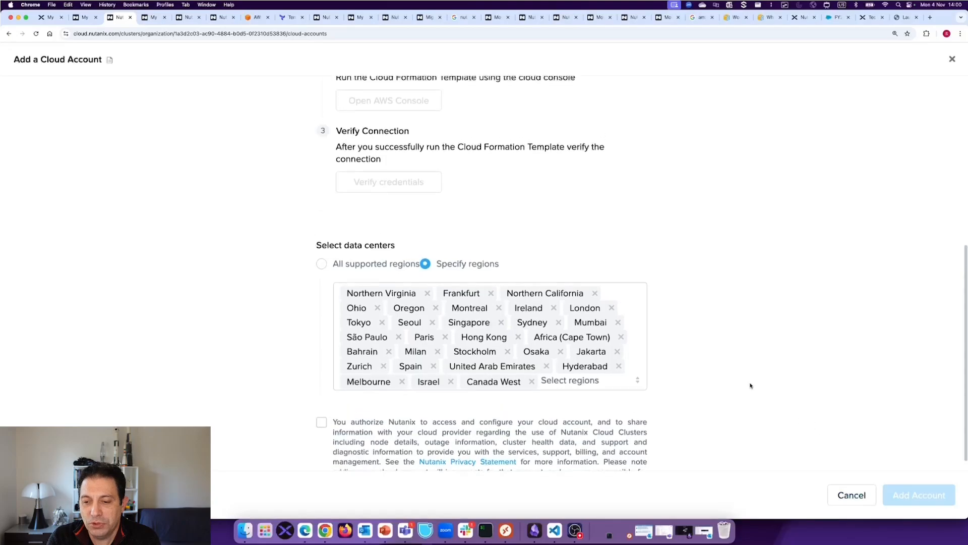
- Switch the cloud provider to Azure and examine the Directory ID, Subscription ID, Application ID and Secret entries
click(355, 143)
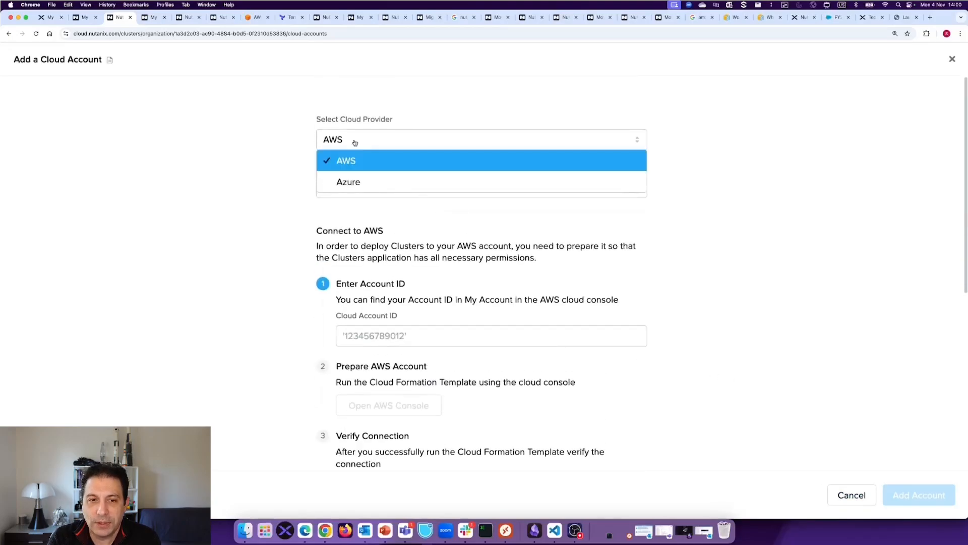
click(349, 178)
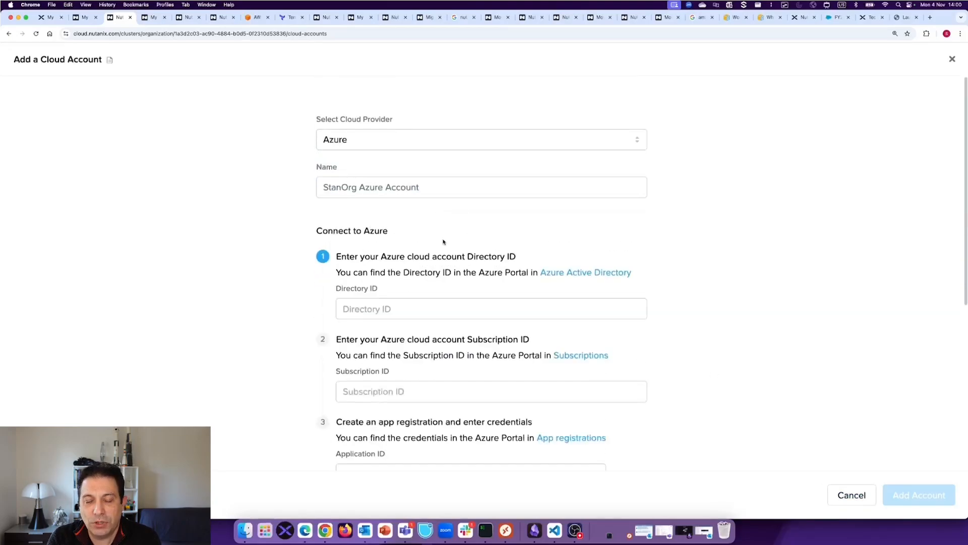
scroll(443, 242, down, 3)
click(378, 174)
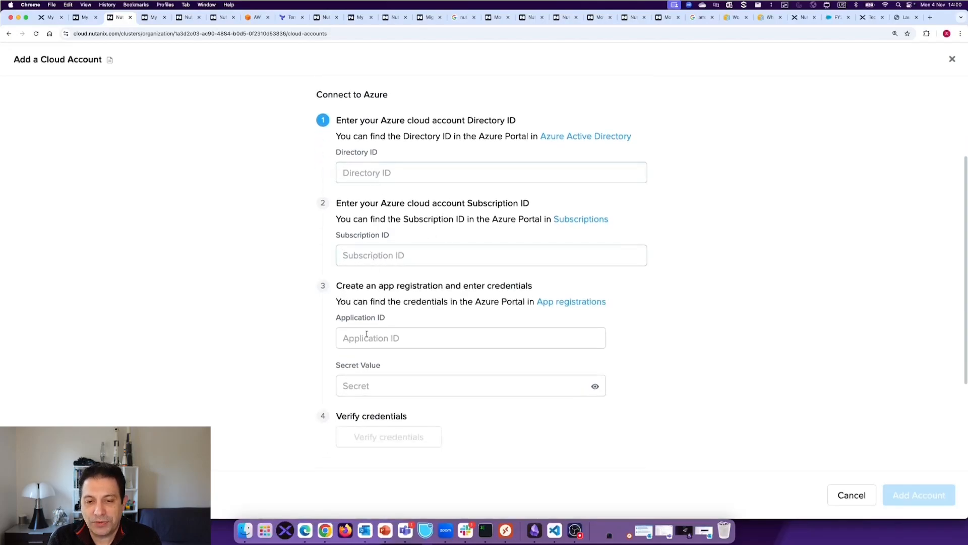
click(371, 381)
click(716, 325)
- Set the Azure account's data centers to Specify regions and review the region list and authorization terms
scroll(703, 313, down, 1)
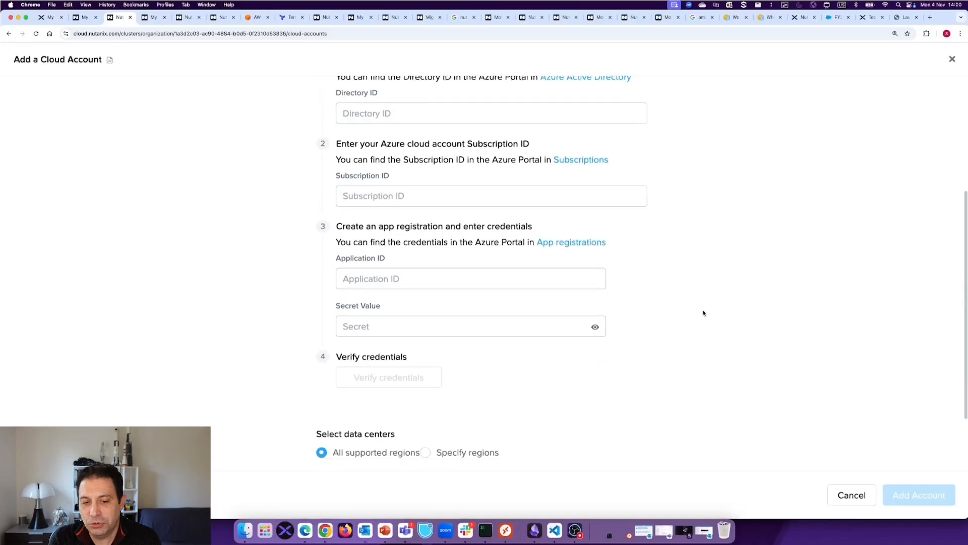
scroll(703, 313, down, 2)
click(425, 366)
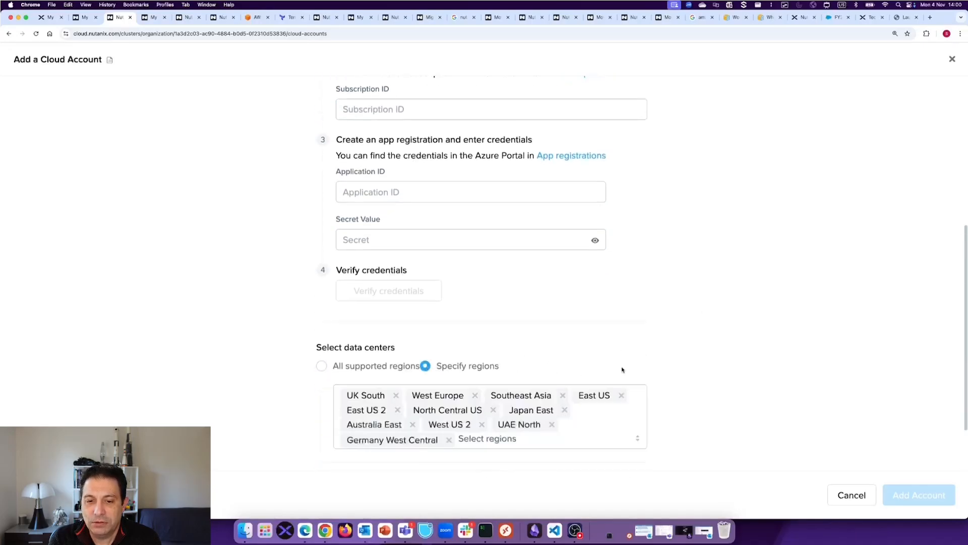
scroll(633, 360, down, 1)
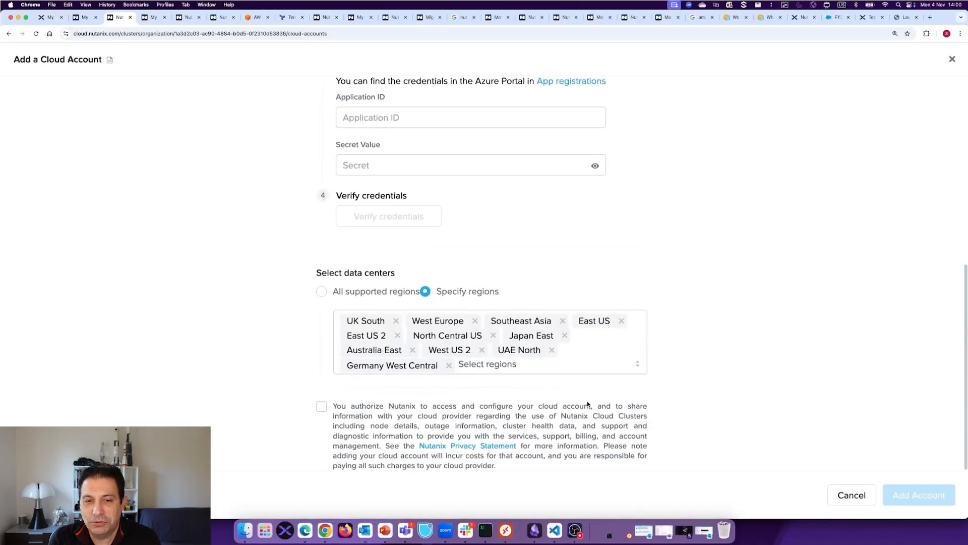
- Cancel adding the cloud account and review the actions available for the existing StanOrg Azure Account
click(852, 494)
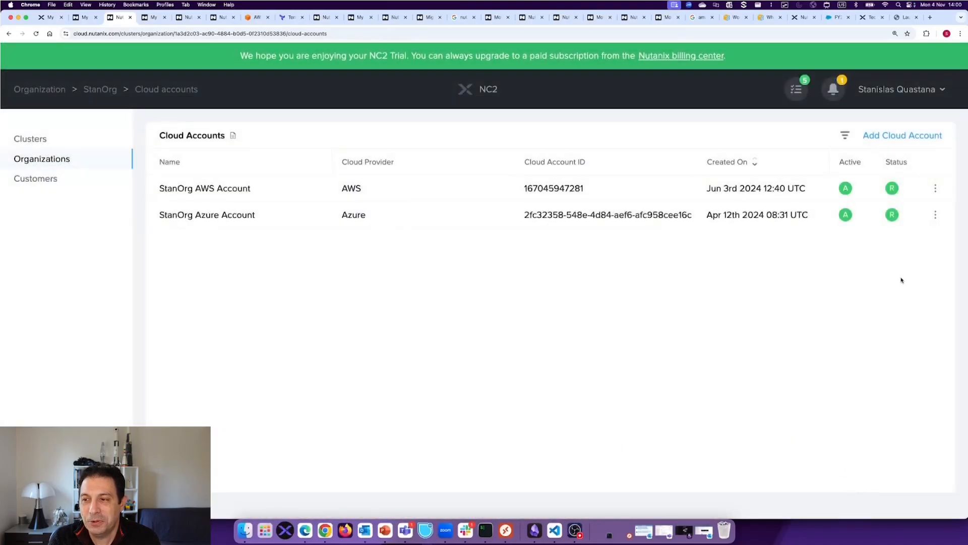
click(935, 215)
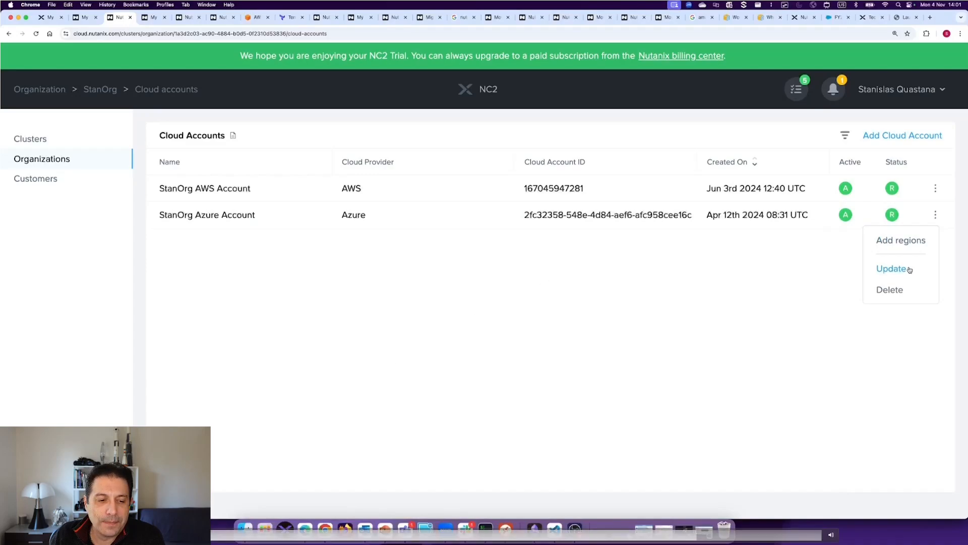
click(618, 317)
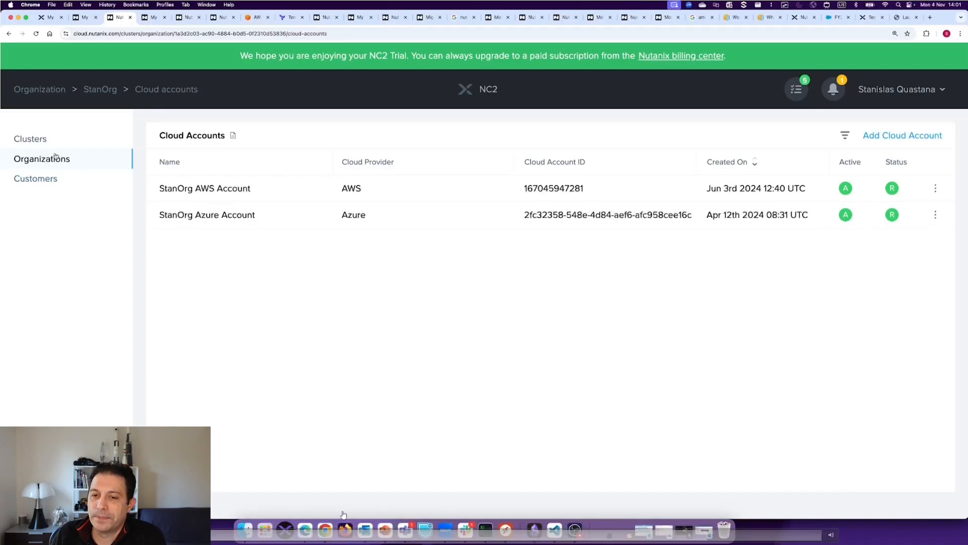
- Go to the Clusters list, review the use-case choices for creating a cluster, and cancel the creation
click(31, 139)
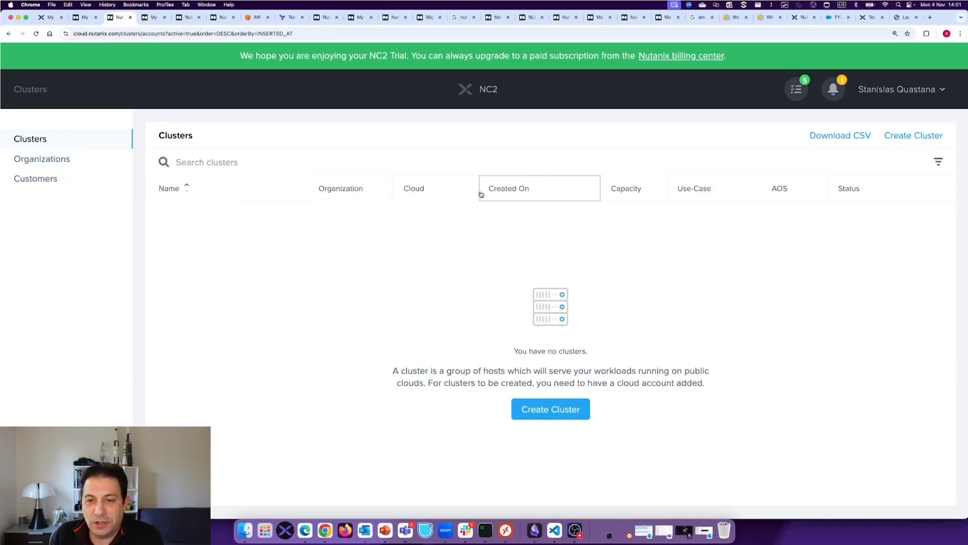
click(566, 416)
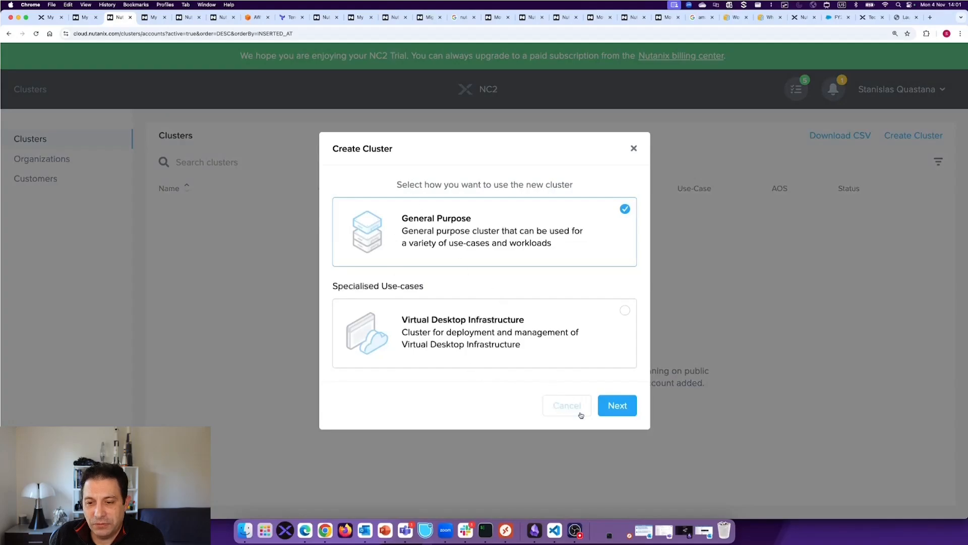
click(566, 406)
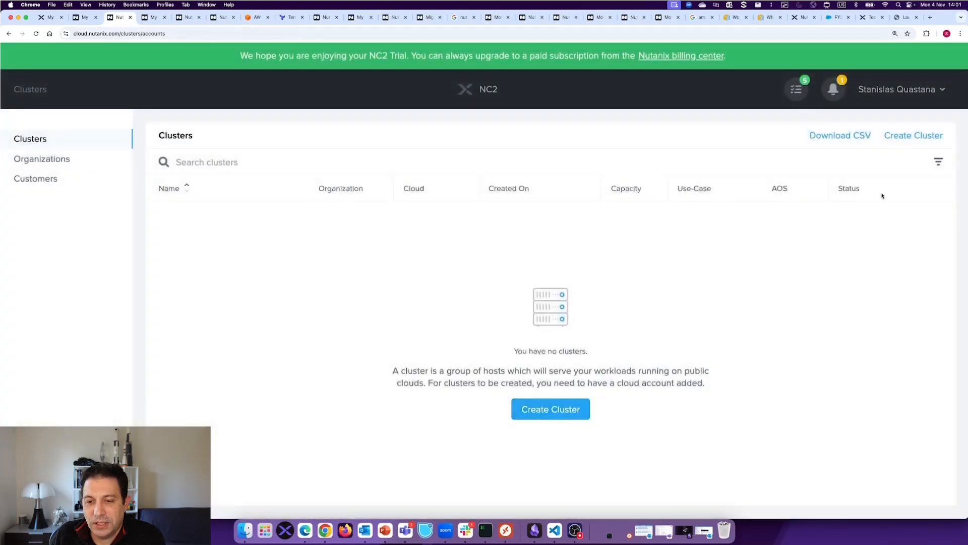
- Review the console's recent tasks and its cluster notifications, closing the notifications when done
click(801, 96)
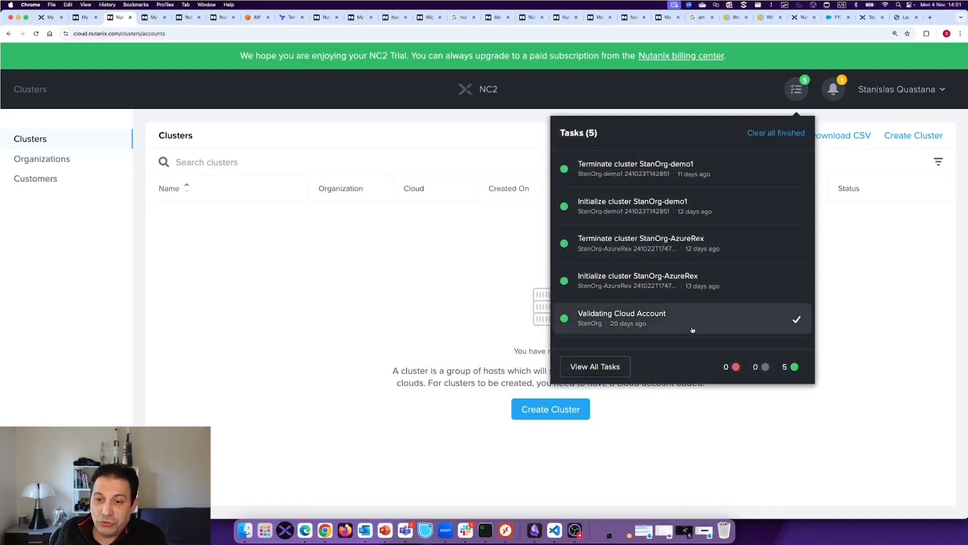
click(839, 91)
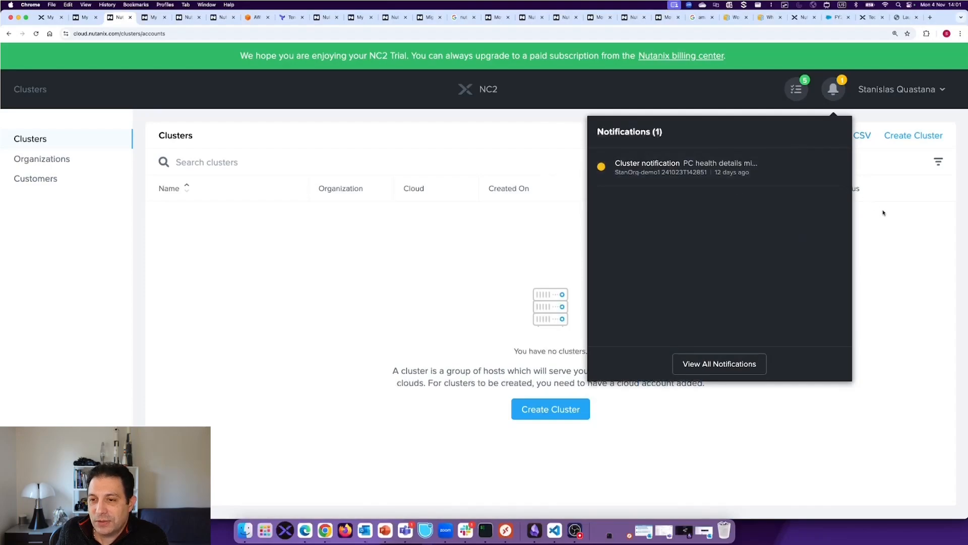
click(900, 218)
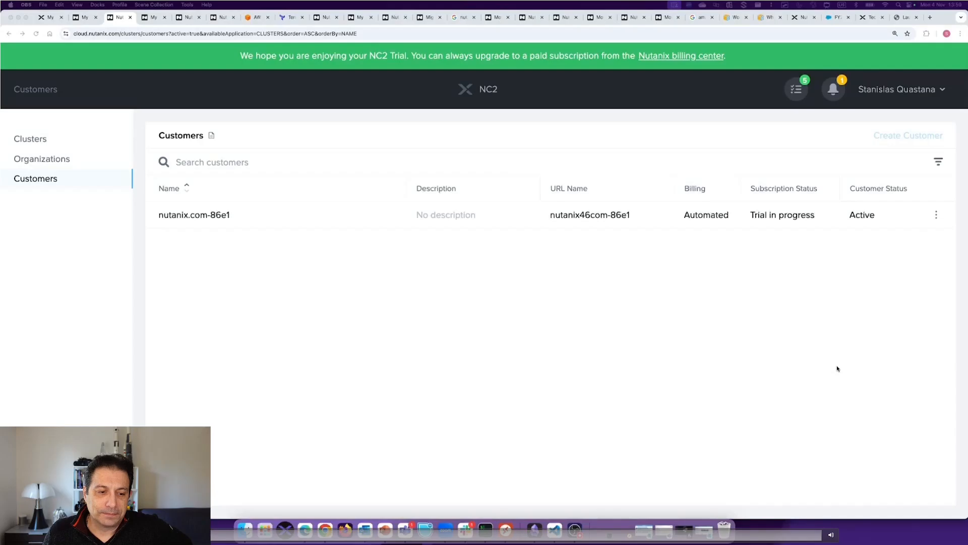
- Open the available actions for the customer entry in the Customers list
click(937, 220)
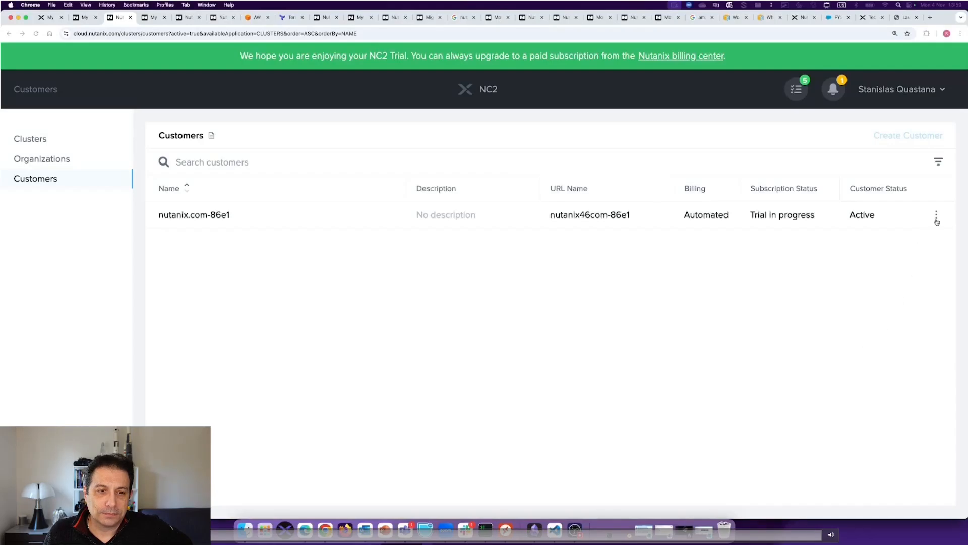